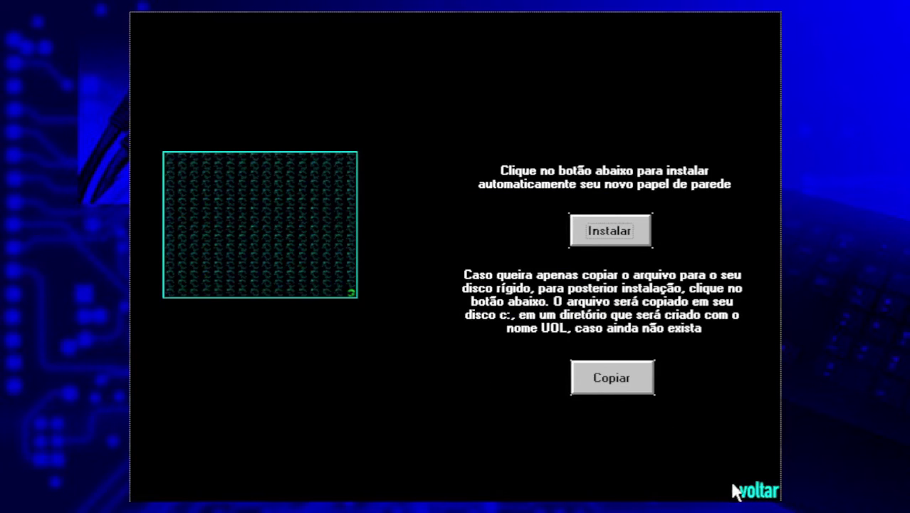
Return to the UOL CD's main menu, start the Internet Explorer 5 installation and acknowledge the restart notice
{"action": "left_click", "coordinate": [767, 493]}
{"action": "left_click", "coordinate": [766, 492]}
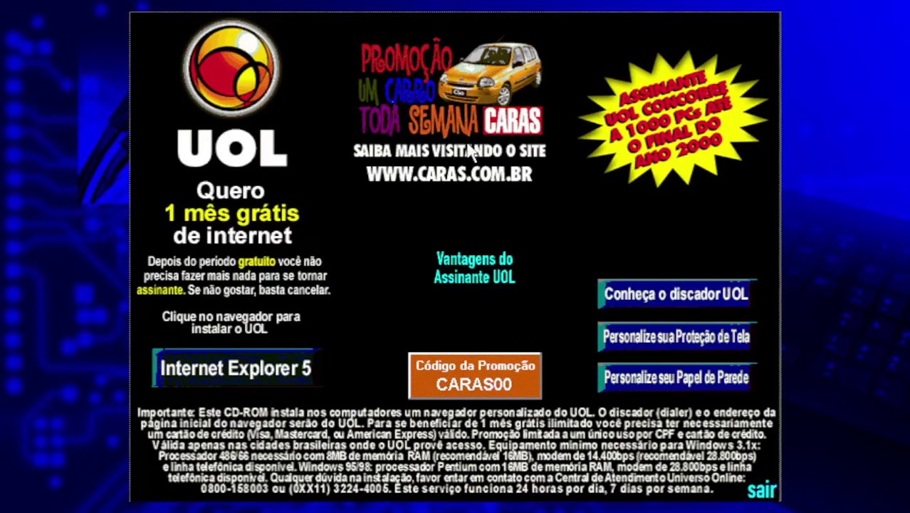
{"action": "left_click", "coordinate": [253, 378]}
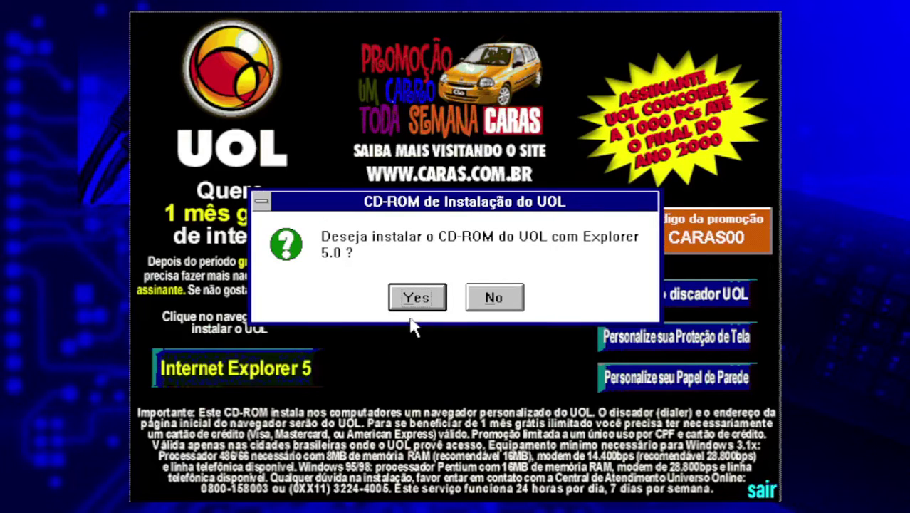
{"action": "left_click", "coordinate": [418, 298]}
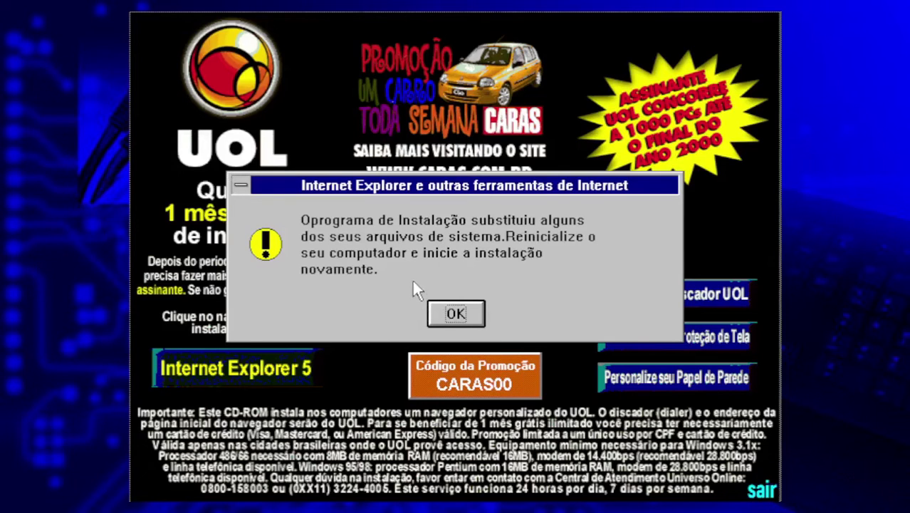
{"action": "left_click", "coordinate": [457, 314]}
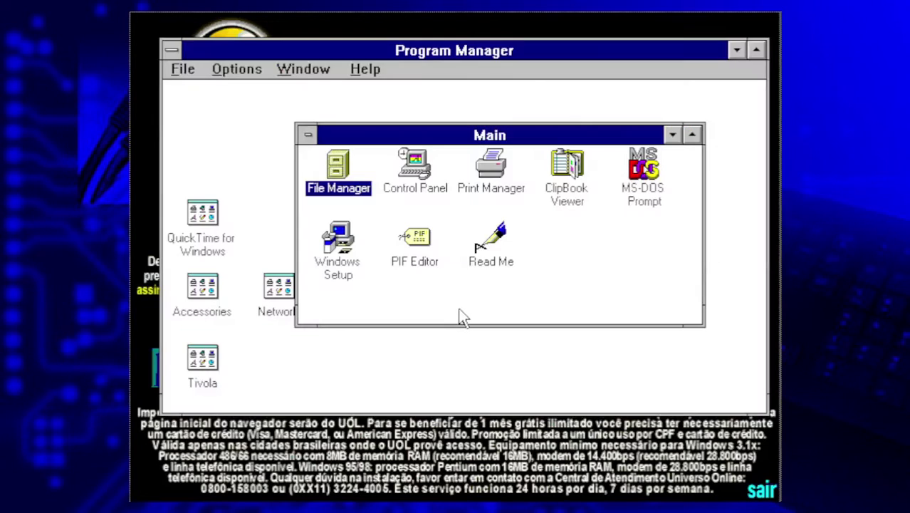
Check the contents of the Network program group, minimise it and return to the UOL CD menu
{"action": "left_click", "coordinate": [673, 135]}
{"action": "double_click", "coordinate": [289, 296]}
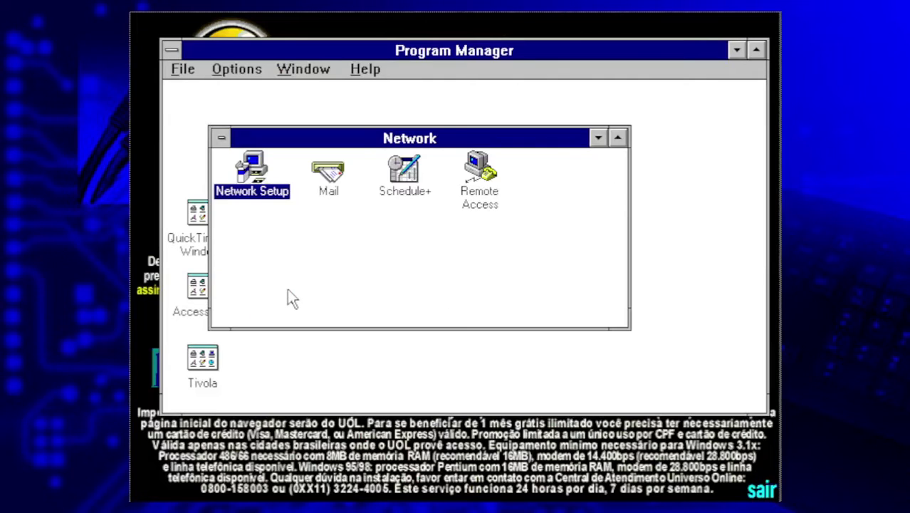
{"action": "left_click", "coordinate": [598, 138]}
{"action": "left_click", "coordinate": [716, 443]}
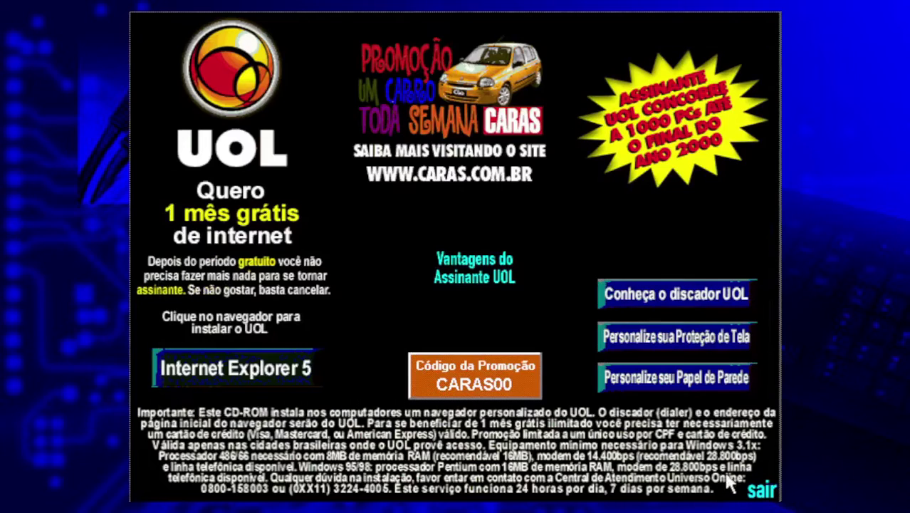
Exit the UOL installation CD program and minimise Program Manager
{"action": "left_click", "coordinate": [761, 491]}
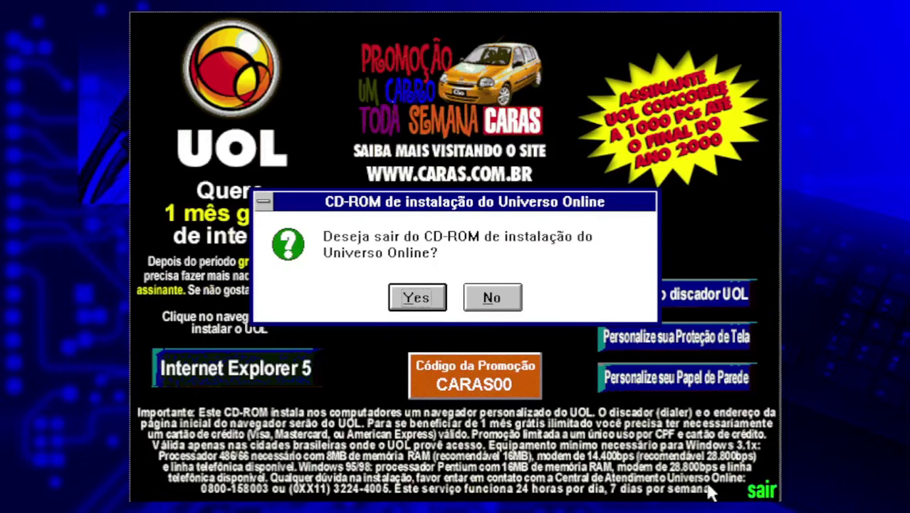
{"action": "left_click", "coordinate": [425, 305]}
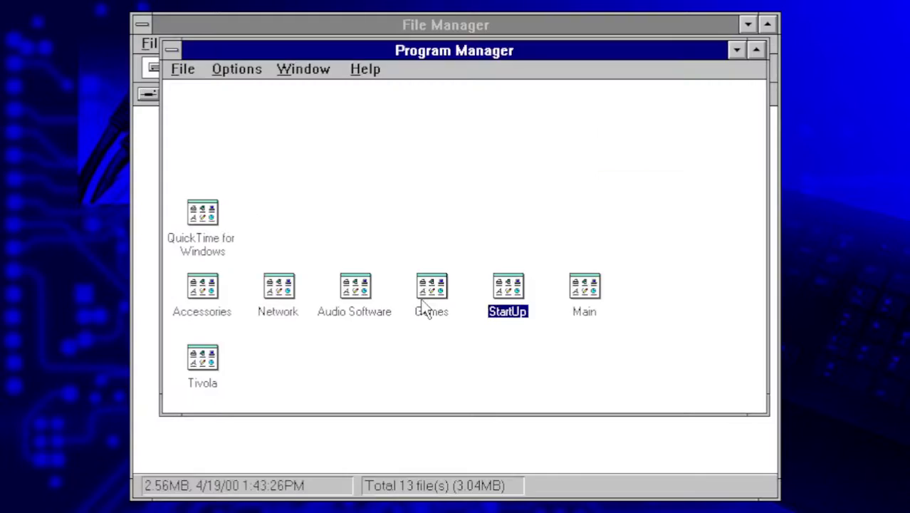
{"action": "left_click", "coordinate": [737, 55]}
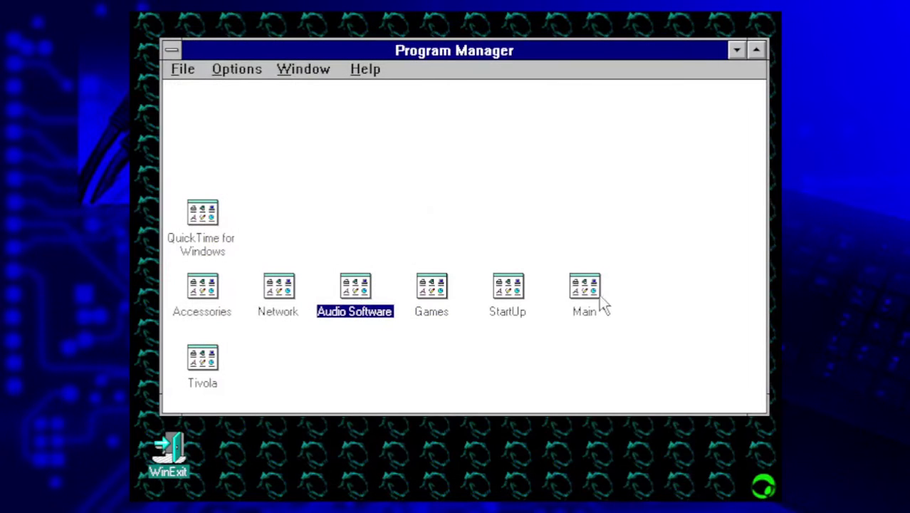
Open File Manager from the Main group and view pic2.bmp from the C:\UOL folder in Paintbrush
{"action": "double_click", "coordinate": [598, 295]}
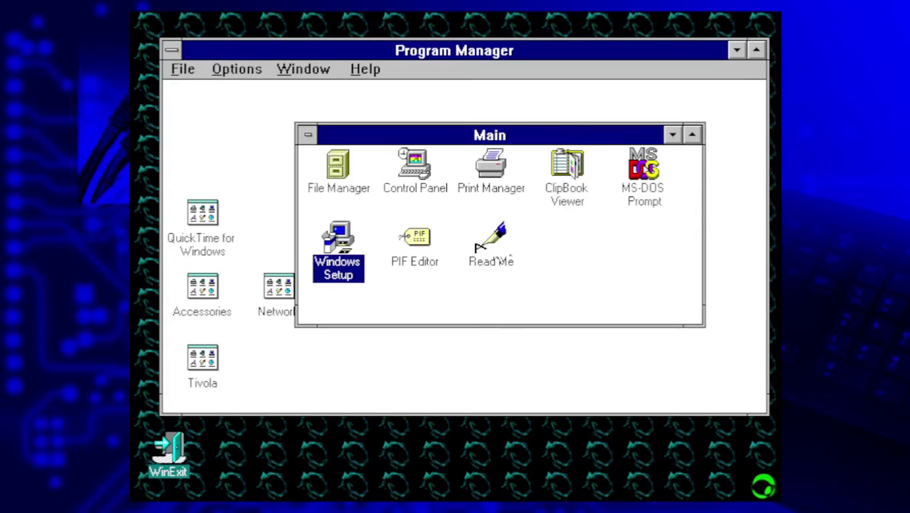
{"action": "double_click", "coordinate": [337, 175]}
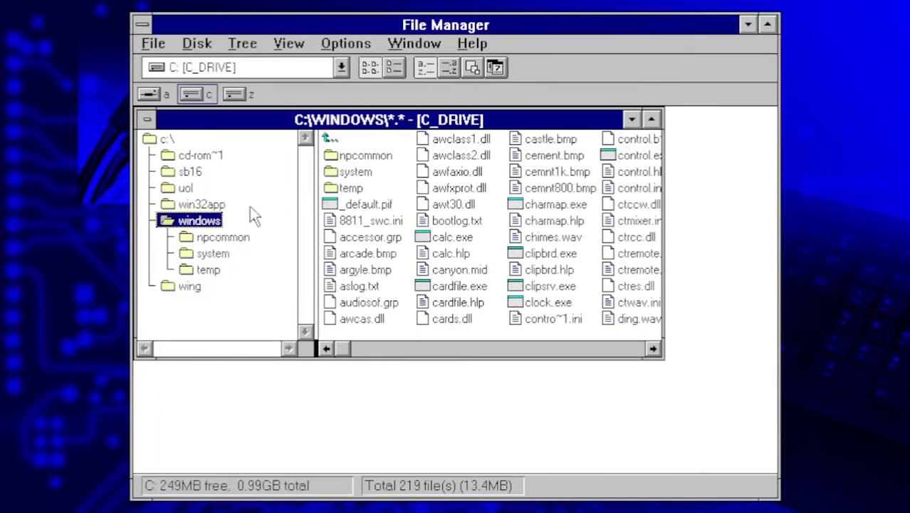
{"action": "left_click", "coordinate": [187, 191]}
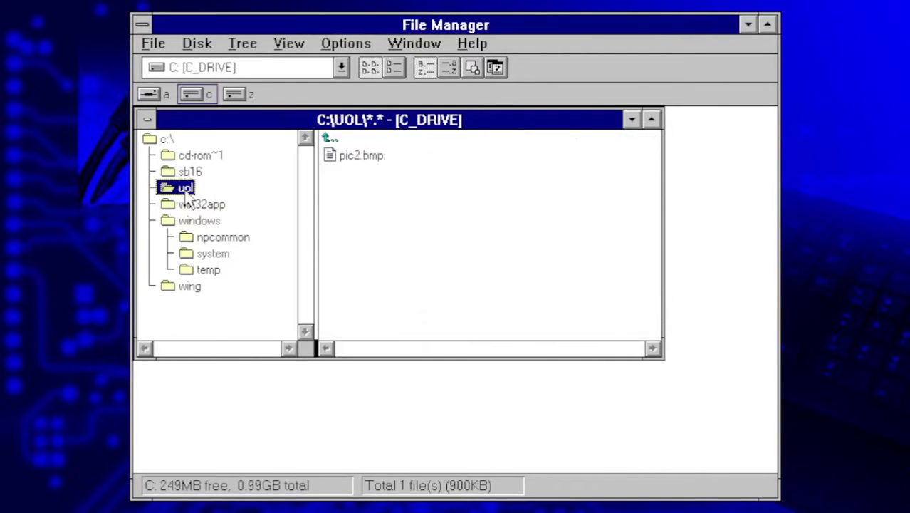
{"action": "double_click", "coordinate": [358, 157]}
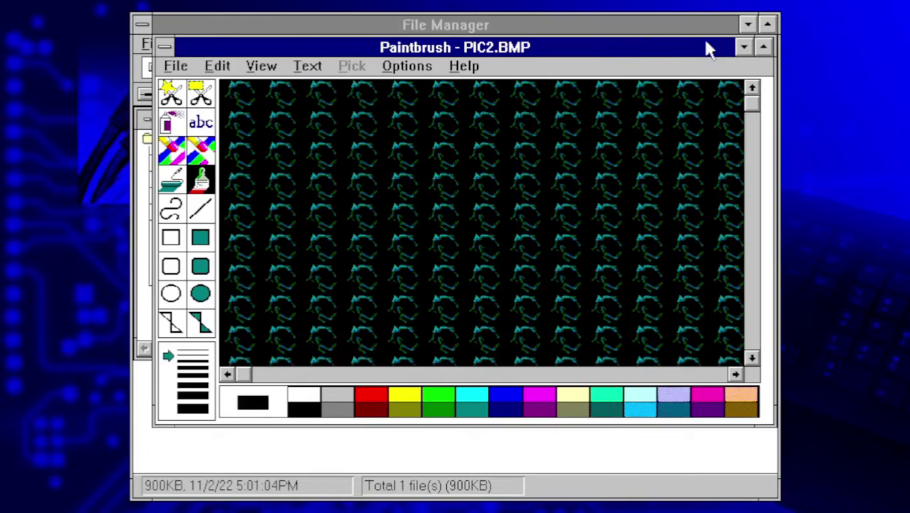
{"action": "left_click", "coordinate": [743, 47]}
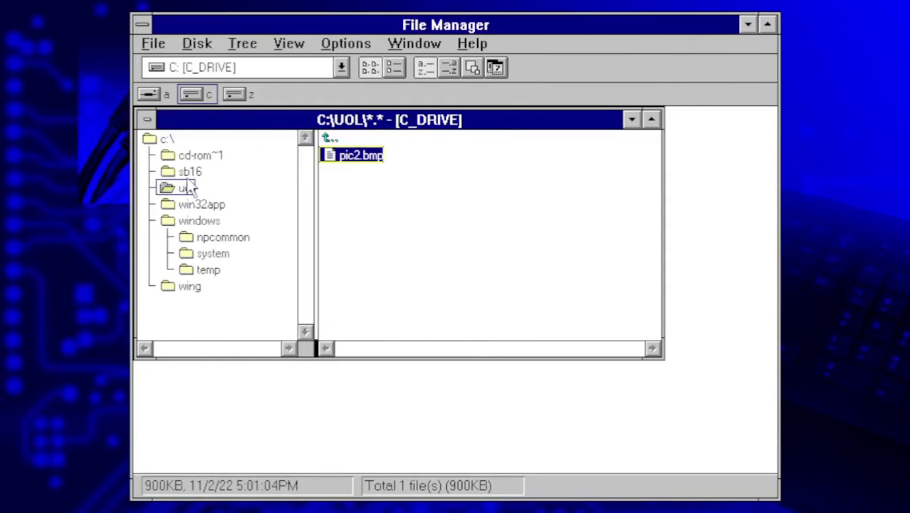
Try to run instalar.exe from the discador folder inside cd-rom~1
{"action": "left_click", "coordinate": [199, 205]}
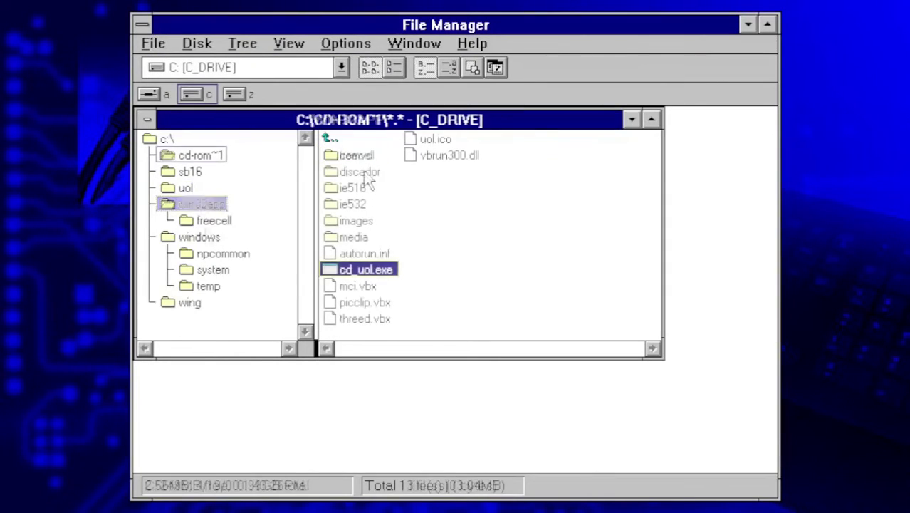
{"action": "double_click", "coordinate": [360, 172]}
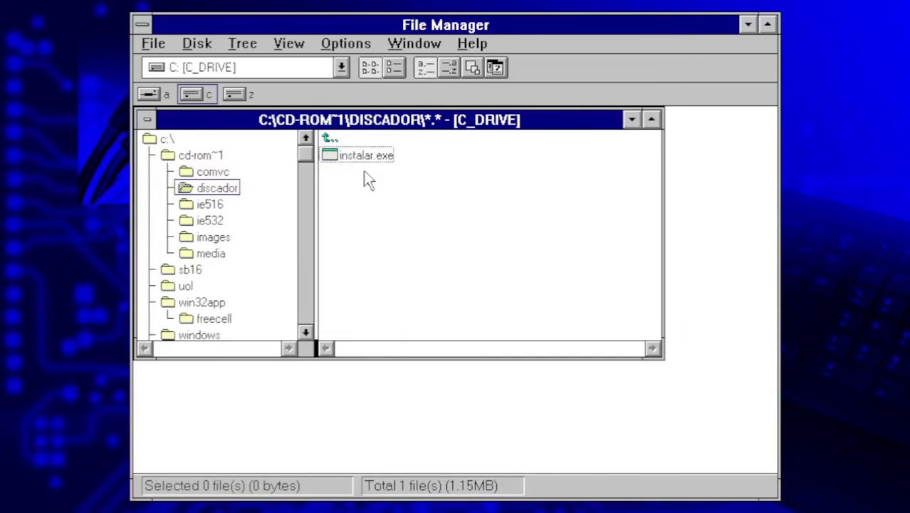
{"action": "left_click", "coordinate": [366, 156]}
{"action": "double_click", "coordinate": [366, 157]}
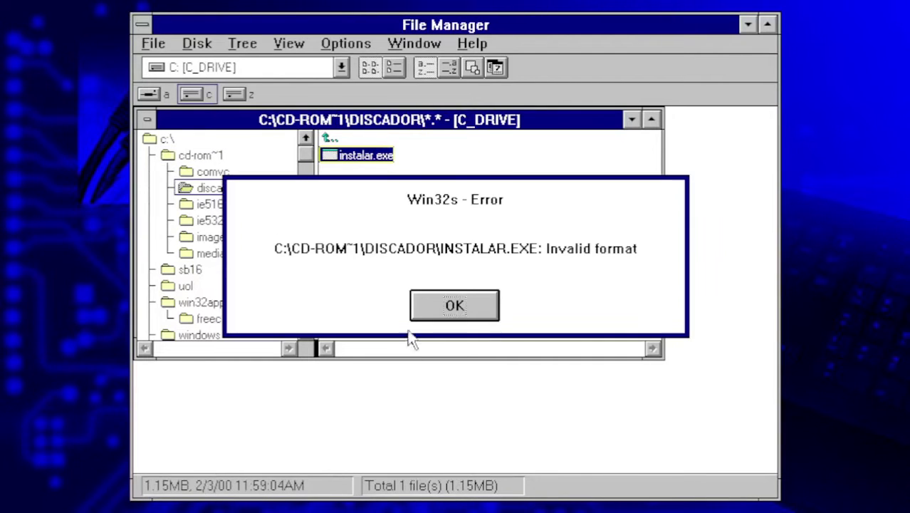
{"action": "left_click", "coordinate": [439, 302]}
{"action": "left_click", "coordinate": [445, 298]}
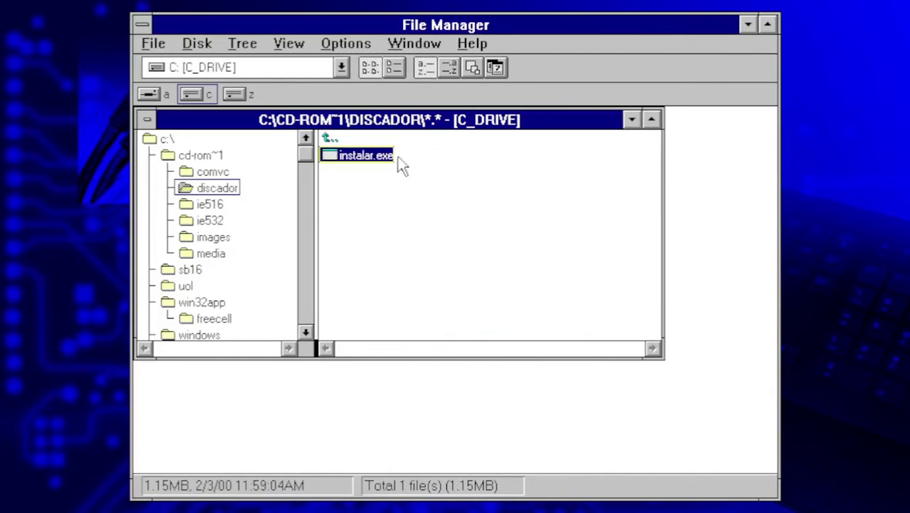
Run setup.exe from the cd-rom~1\ie516\win16\br folder and accept the licence agreement in the installer
{"action": "double_click", "coordinate": [221, 209]}
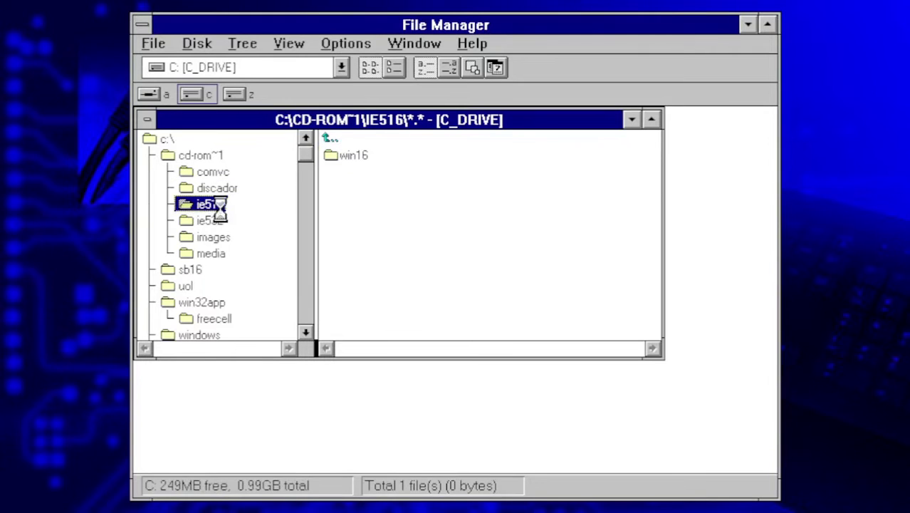
{"action": "double_click", "coordinate": [353, 156]}
{"action": "double_click", "coordinate": [343, 158]}
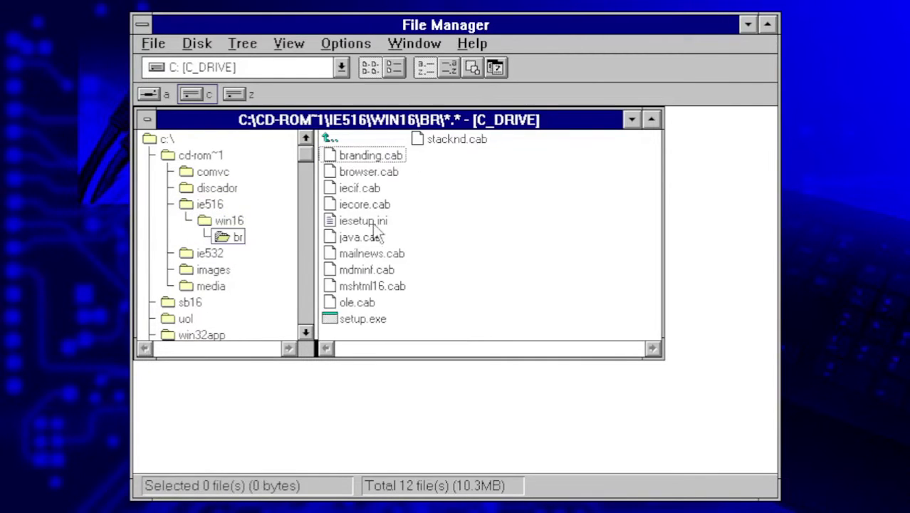
{"action": "double_click", "coordinate": [372, 319]}
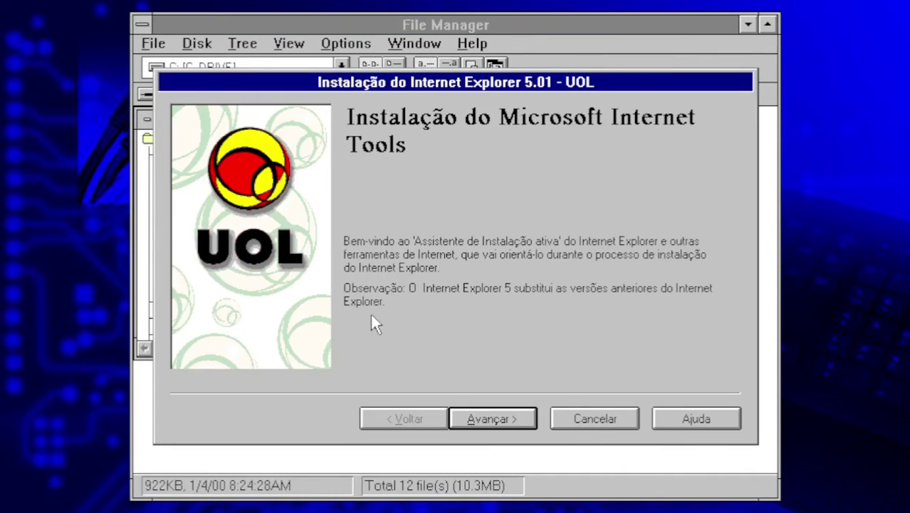
{"action": "left_click", "coordinate": [510, 423]}
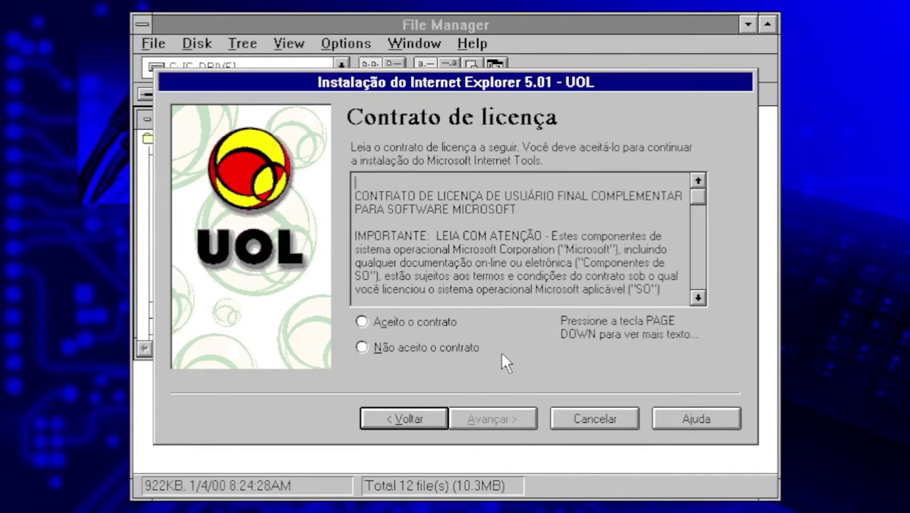
{"action": "left_click", "coordinate": [441, 323]}
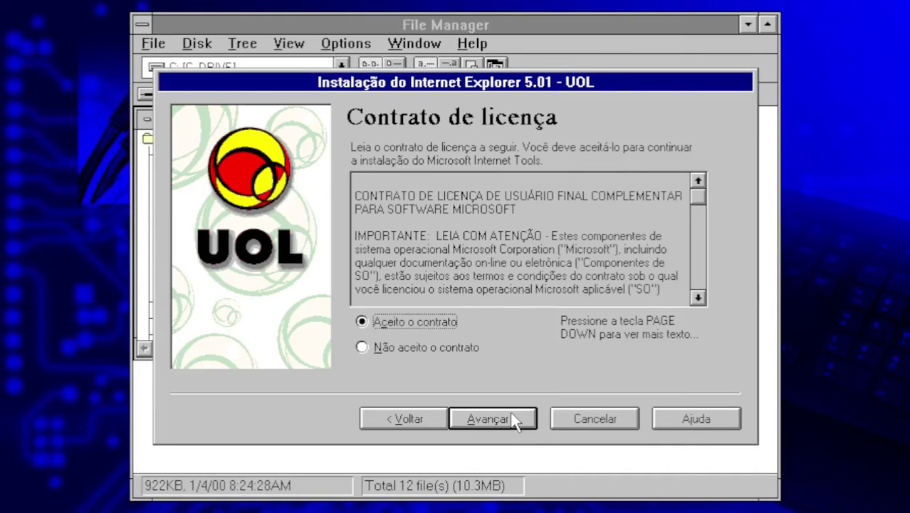
Read through the installer's licence agreement text
{"action": "left_click", "coordinate": [698, 298]}
{"action": "left_click", "coordinate": [697, 298]}
{"action": "left_click", "coordinate": [698, 298]}
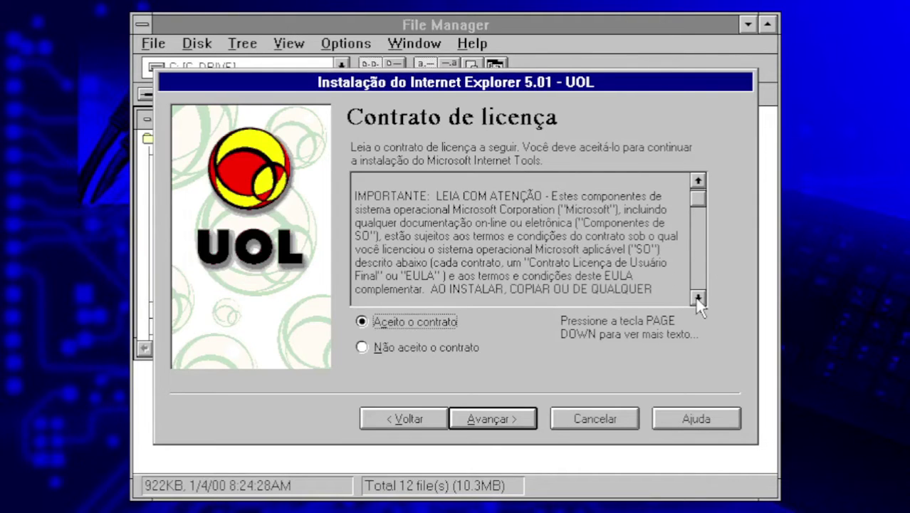
{"action": "left_click", "coordinate": [698, 298]}
{"action": "left_click", "coordinate": [697, 298]}
{"action": "left_click", "coordinate": [698, 298]}
{"action": "left_click", "coordinate": [698, 298]}
{"action": "left_click", "coordinate": [698, 298]}
{"action": "left_click", "coordinate": [697, 297]}
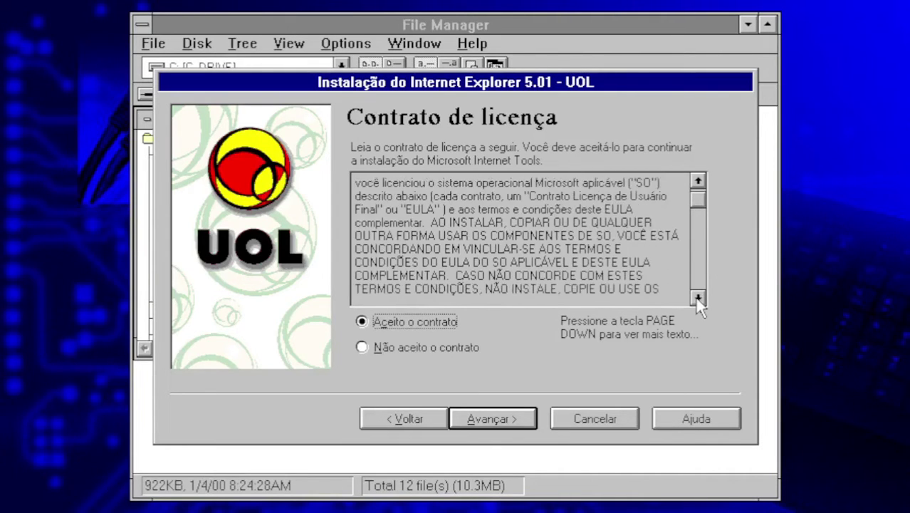
{"action": "left_click", "coordinate": [698, 297]}
{"action": "left_click_drag", "start_coordinate": [701, 194], "coordinate": [705, 276]}
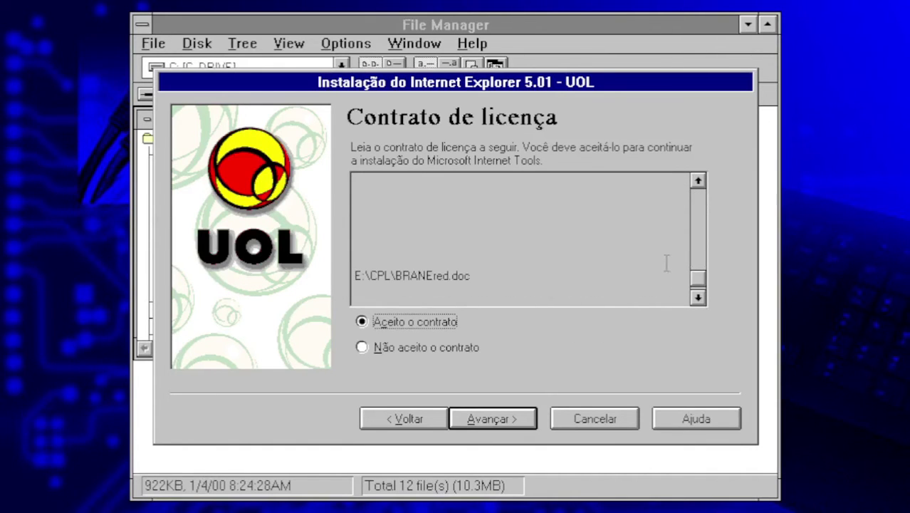
{"action": "left_click", "coordinate": [698, 182]}
{"action": "left_click", "coordinate": [698, 183]}
{"action": "left_click", "coordinate": [698, 183]}
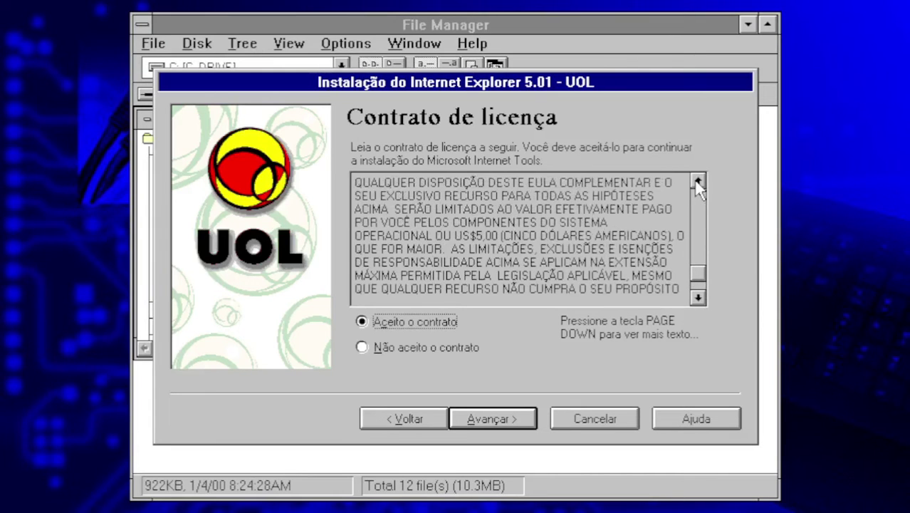
{"action": "left_click", "coordinate": [698, 182]}
Install Internet Explorer into C:\MSIE50, keeping the existing compobj.dll and oc25.dll files at the version conflicts
{"action": "left_click", "coordinate": [497, 417]}
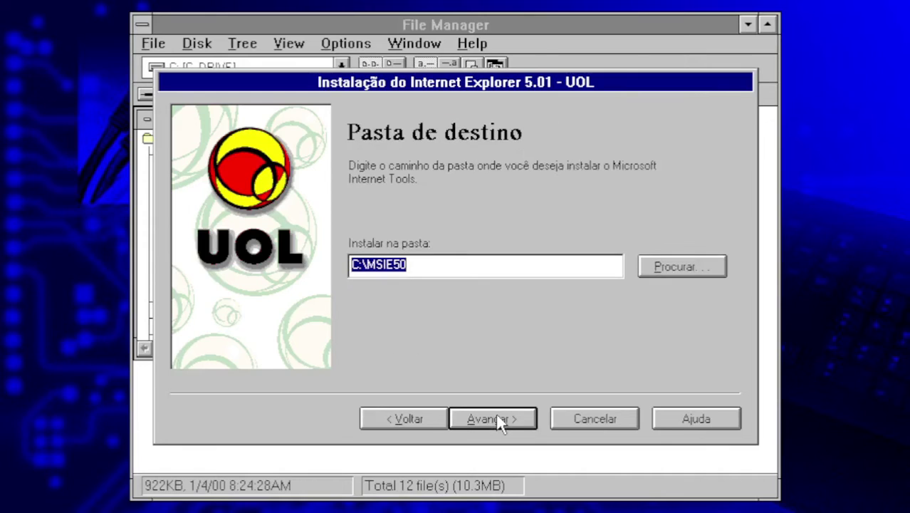
{"action": "left_click", "coordinate": [497, 417]}
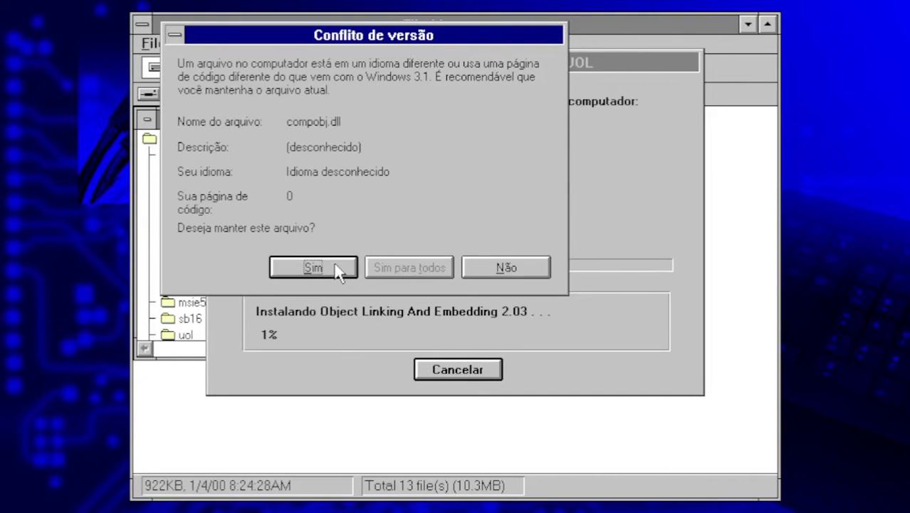
{"action": "left_click", "coordinate": [314, 267]}
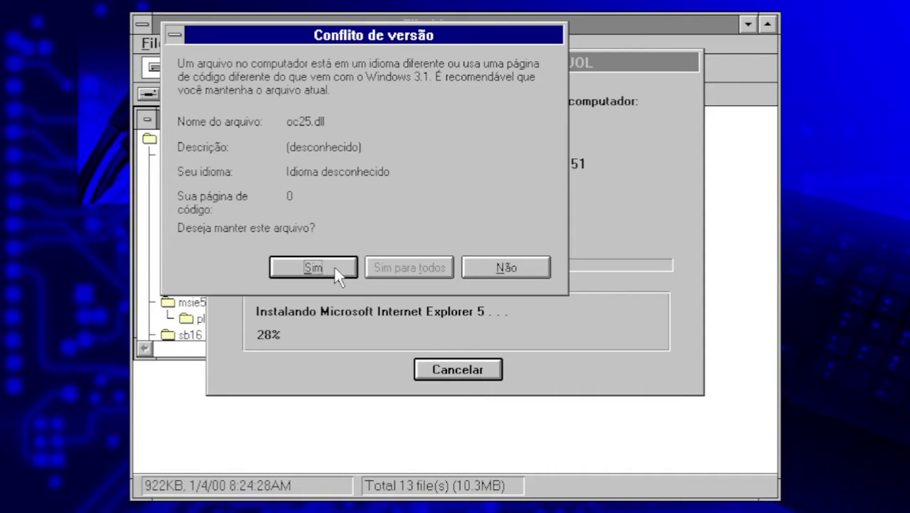
{"action": "left_click", "coordinate": [334, 268]}
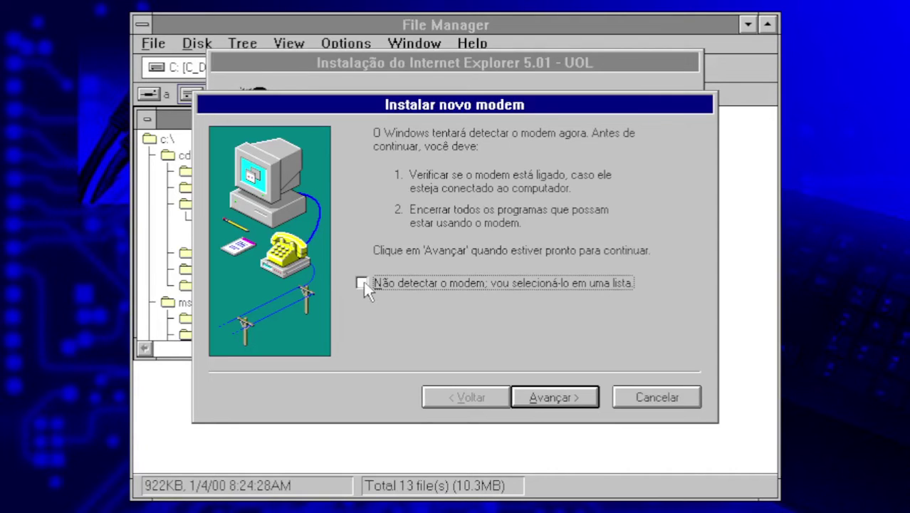
{"action": "left_click", "coordinate": [548, 396]}
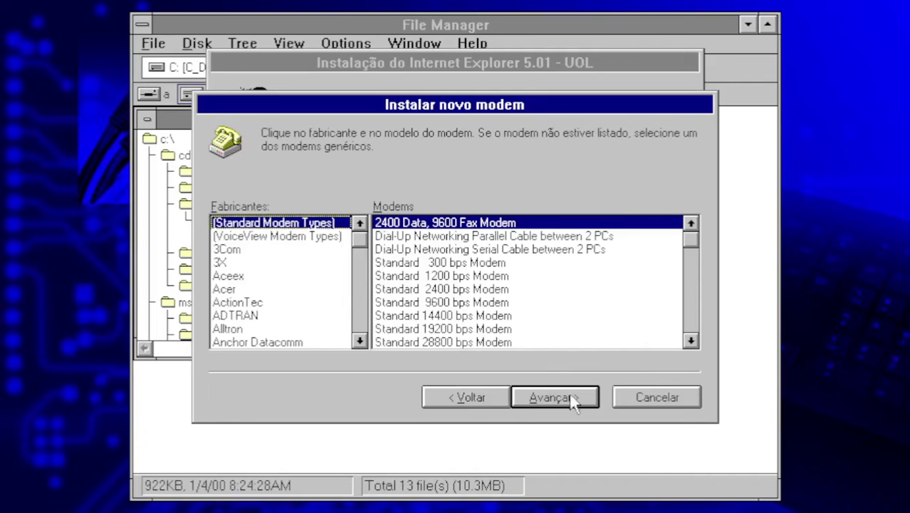
{"action": "left_click", "coordinate": [580, 400]}
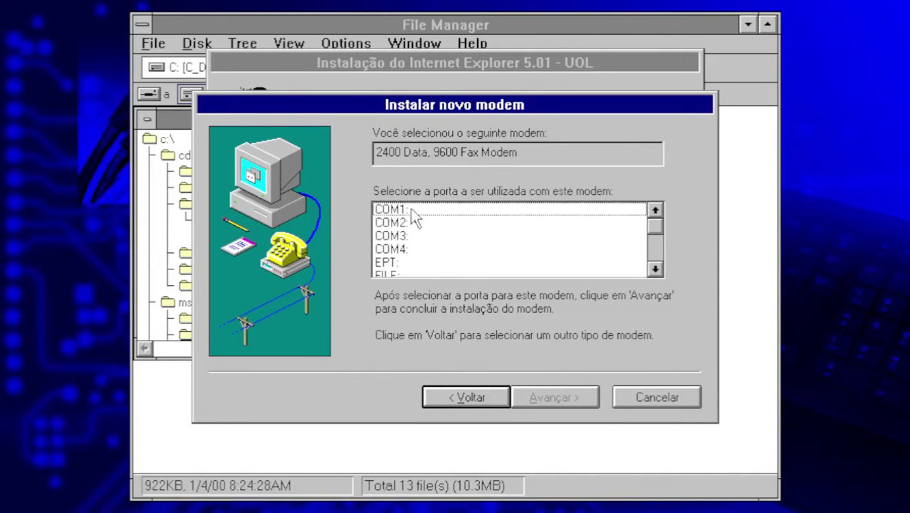
{"action": "left_click", "coordinate": [417, 213]}
{"action": "left_click", "coordinate": [554, 400]}
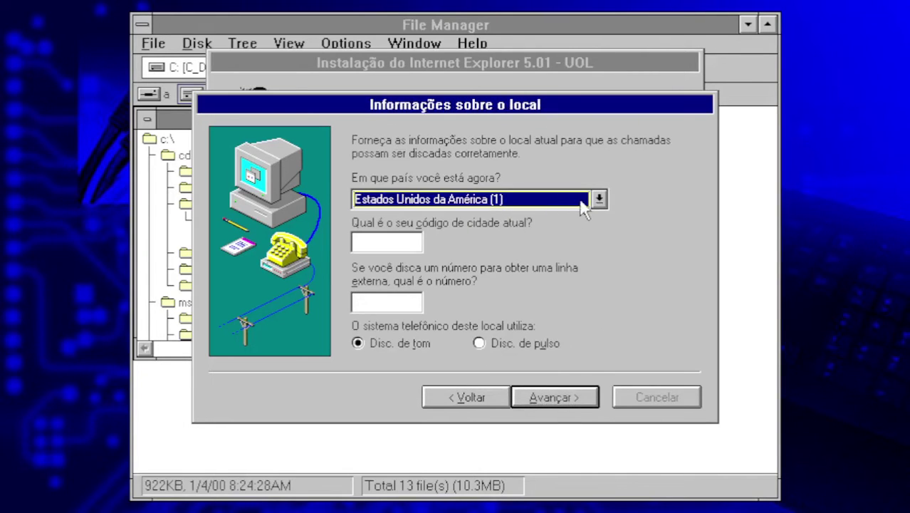
{"action": "left_click", "coordinate": [577, 400]}
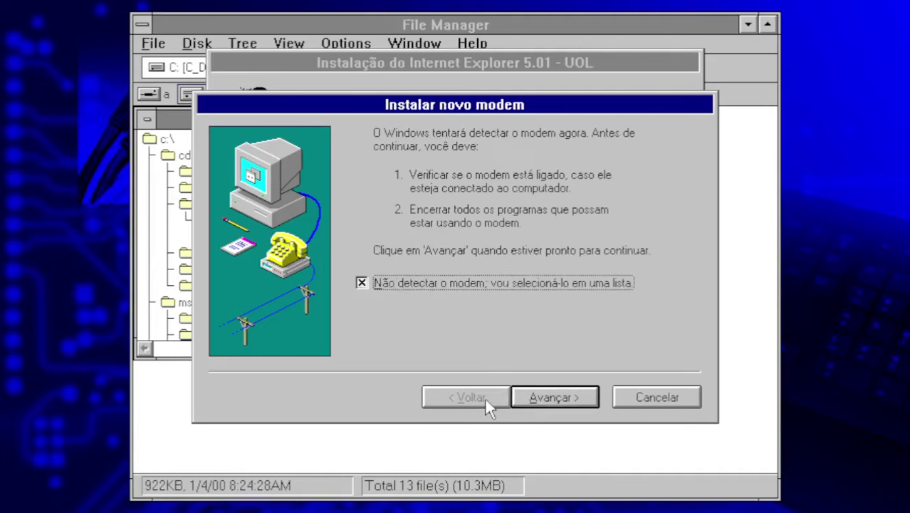
Cancel the modem setup and restart the computer into Windows to complete the Internet Explorer installation
{"action": "left_click", "coordinate": [655, 396]}
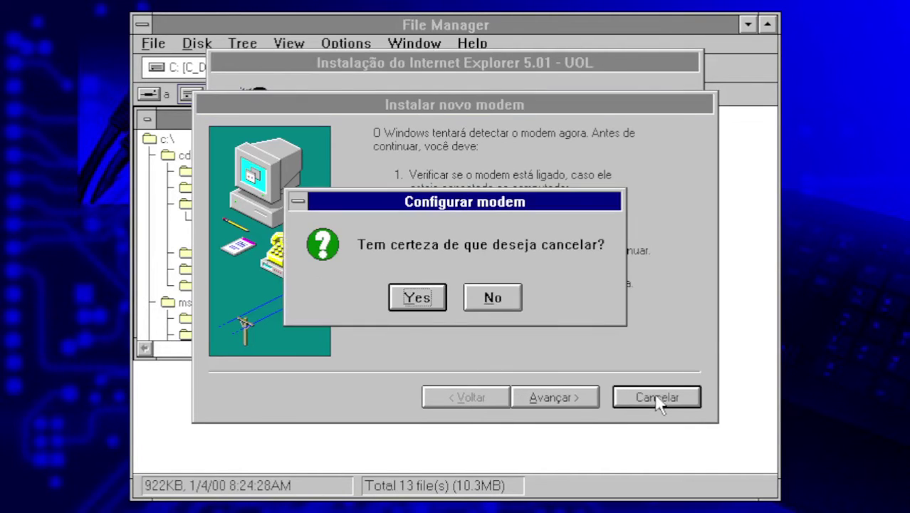
{"action": "left_click", "coordinate": [416, 297]}
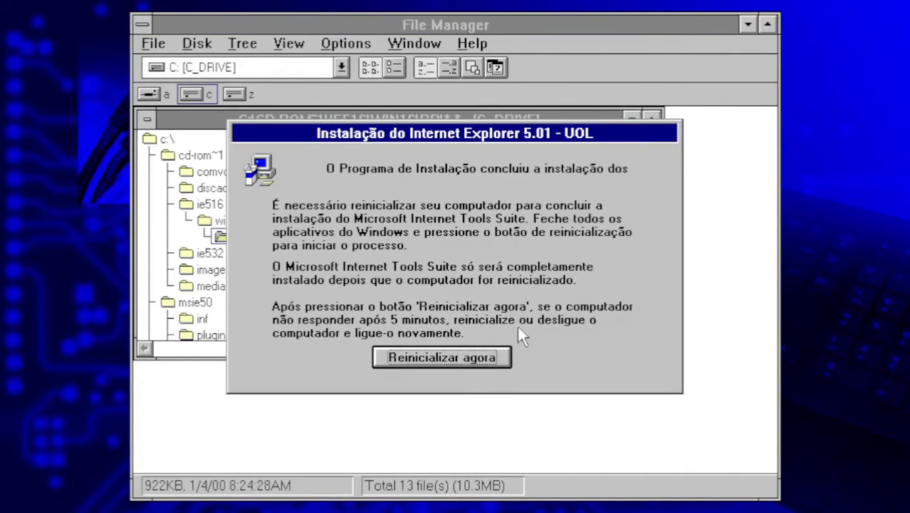
{"action": "left_click", "coordinate": [473, 363]}
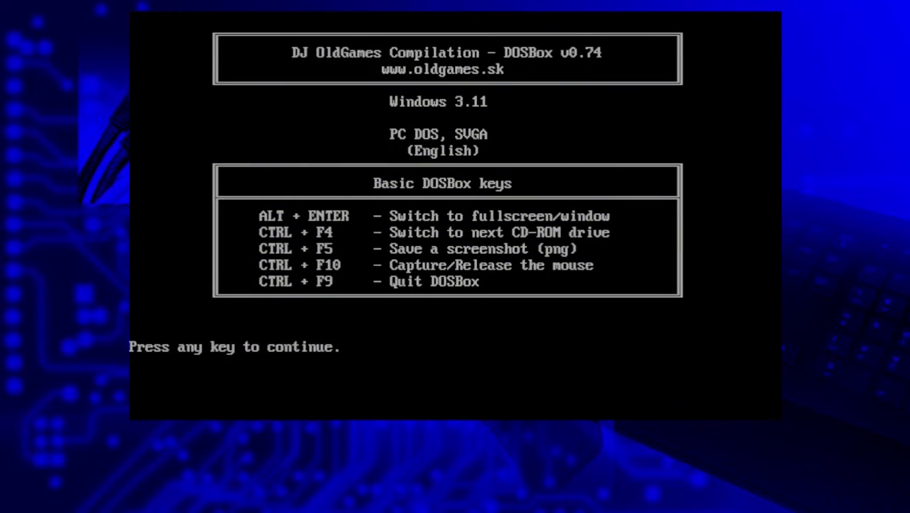
{"action": "key", "text": "Return"}
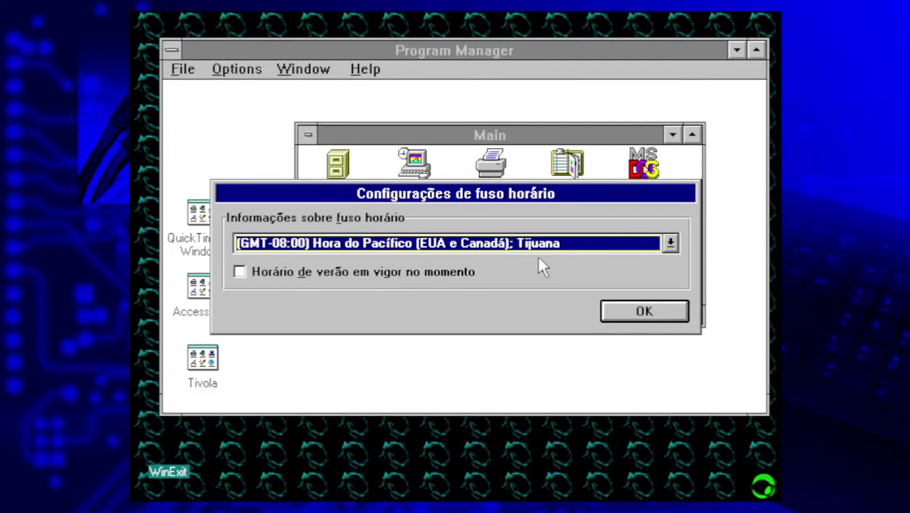
Set the time zone to (GMT-03:00) Brasília in the time zone settings
{"action": "left_click", "coordinate": [670, 244]}
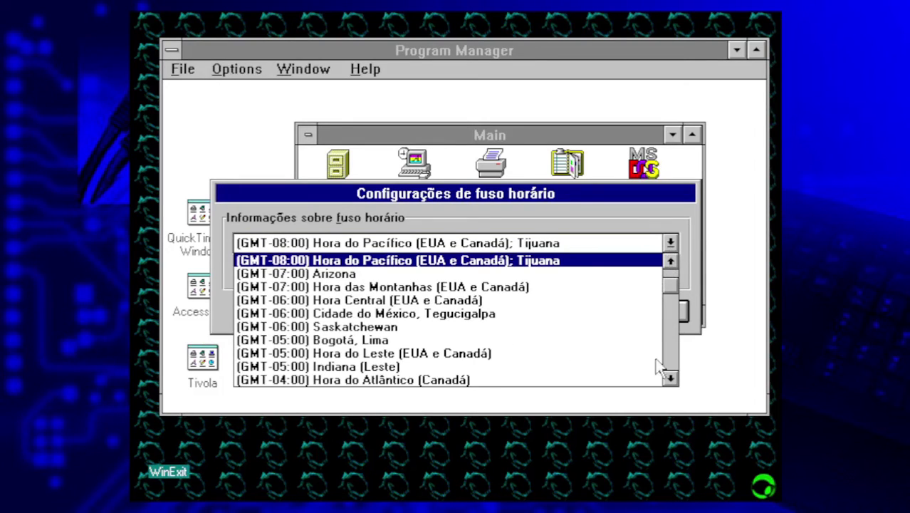
{"action": "left_click", "coordinate": [670, 379]}
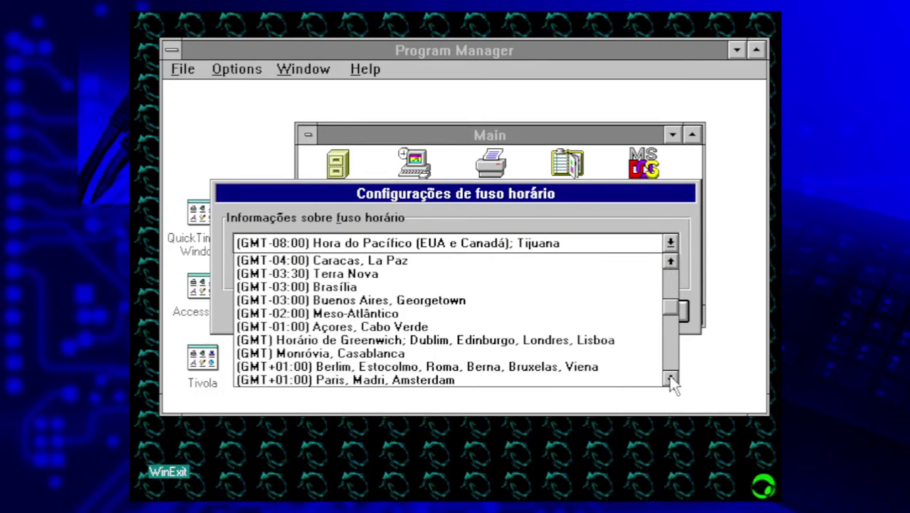
{"action": "left_click", "coordinate": [334, 286]}
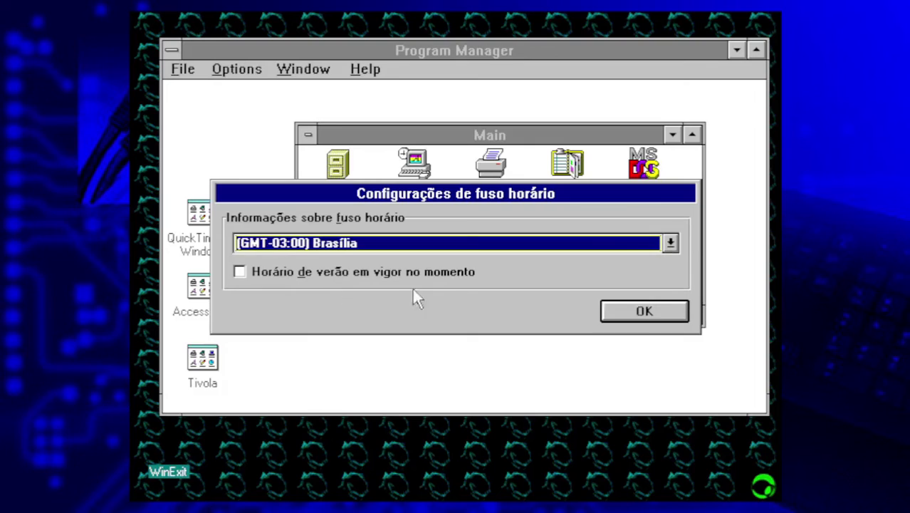